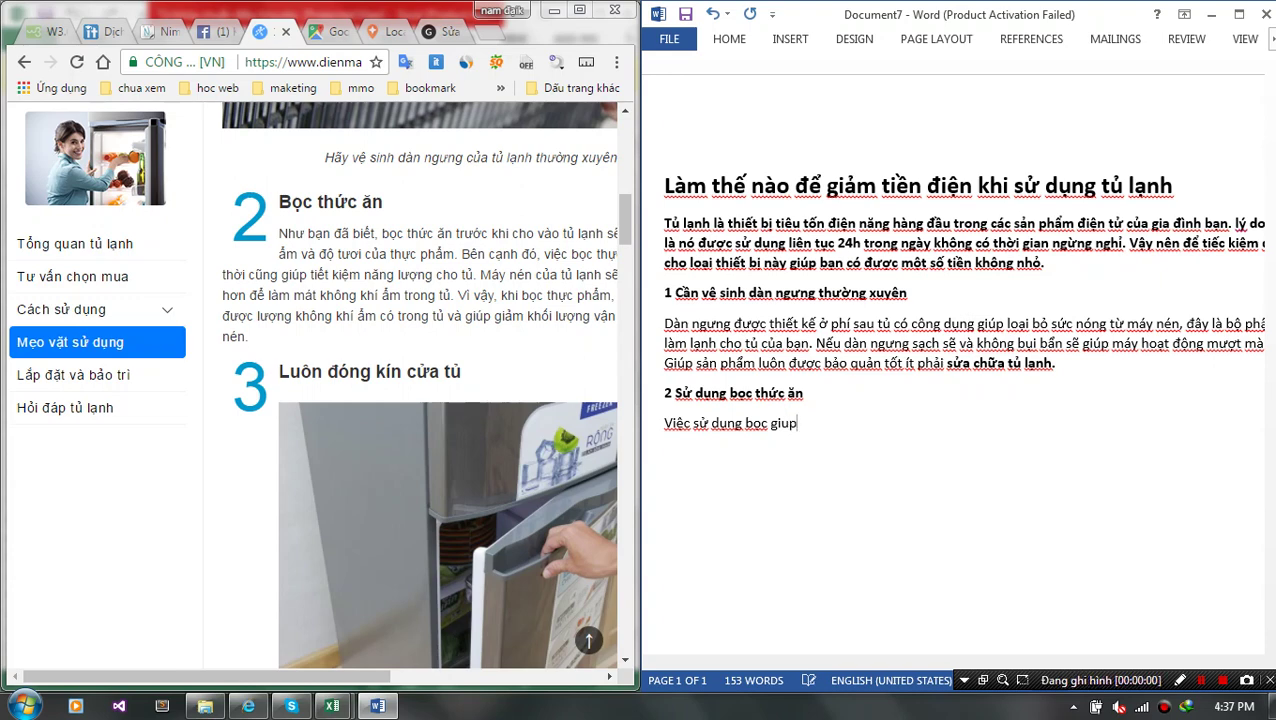
Extend section 2's first sentence with 'thức ăn của' and select the stray letters after it
type("ức")
type(" ăn")
type(" của")
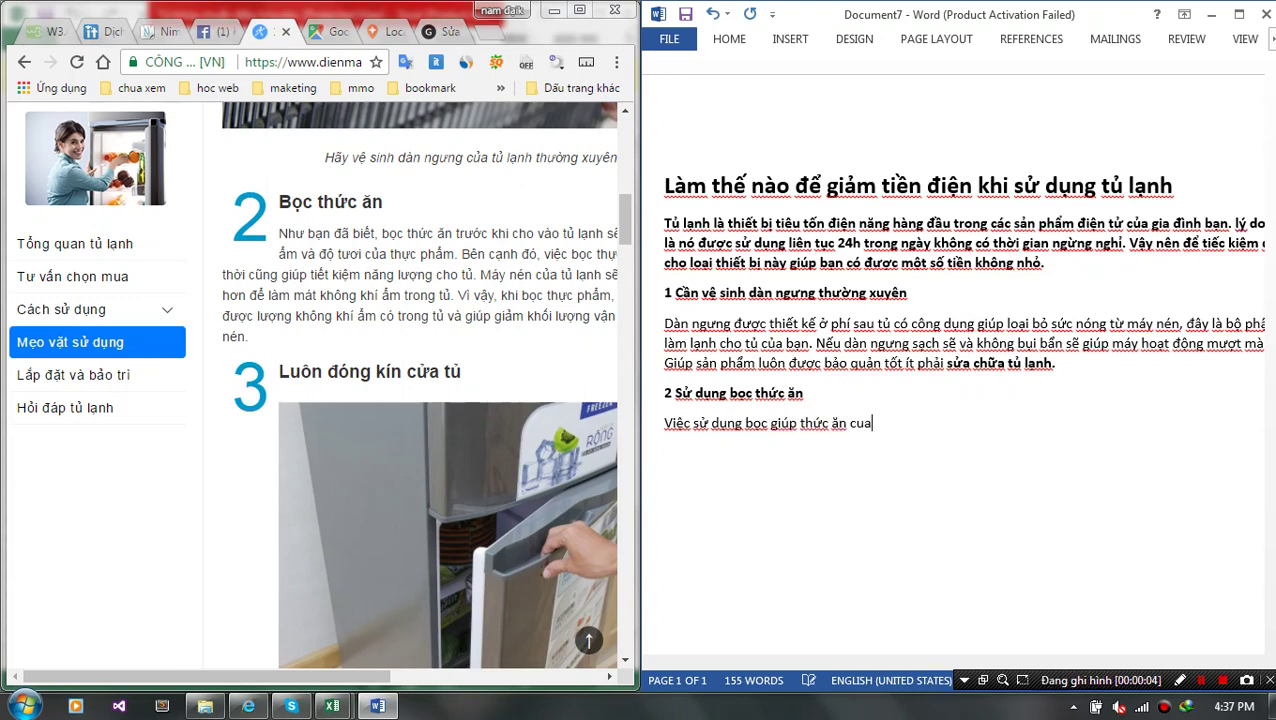
type(" abnj")
mouse_move(207, 676)
left_mouse_down()
mouse_move(270, 676)
mouse_move(217, 676)
left_mouse_up()
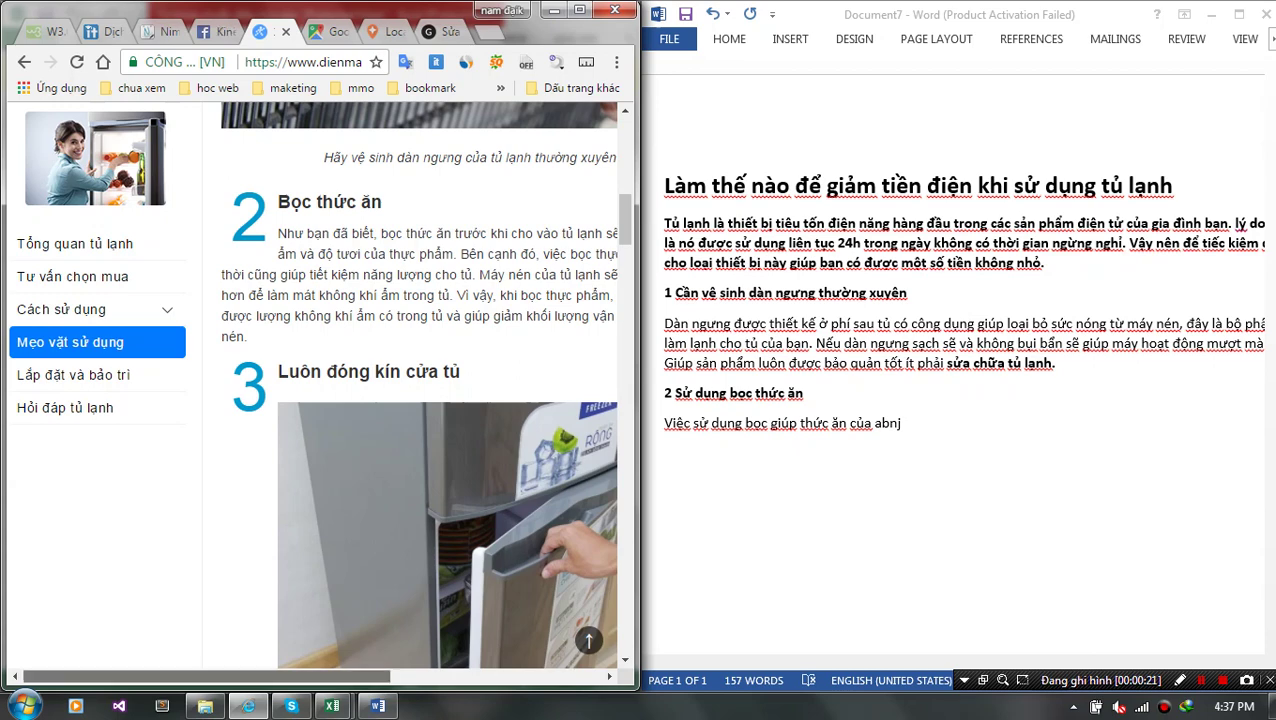
scroll(310, 390, "right", 5)
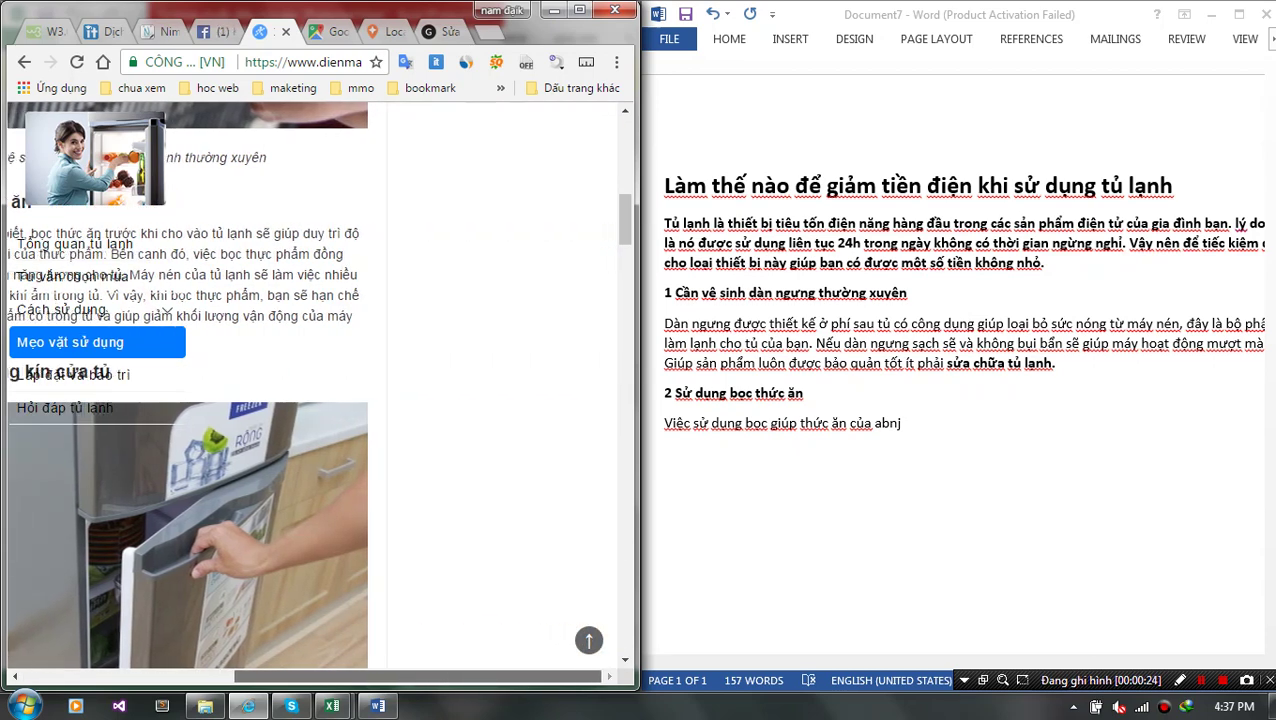
scroll(310, 390, "left", 4)
scroll(310, 390, "left", 1)
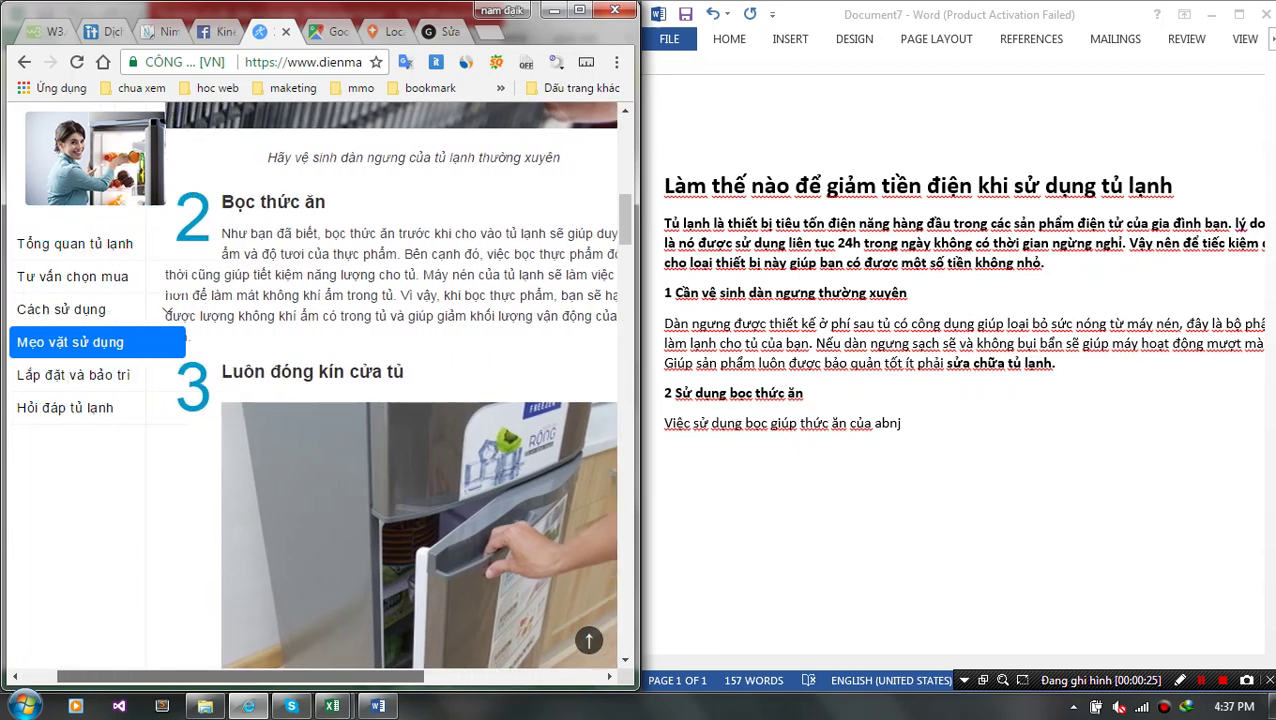
scroll(160, 300, "right", 2)
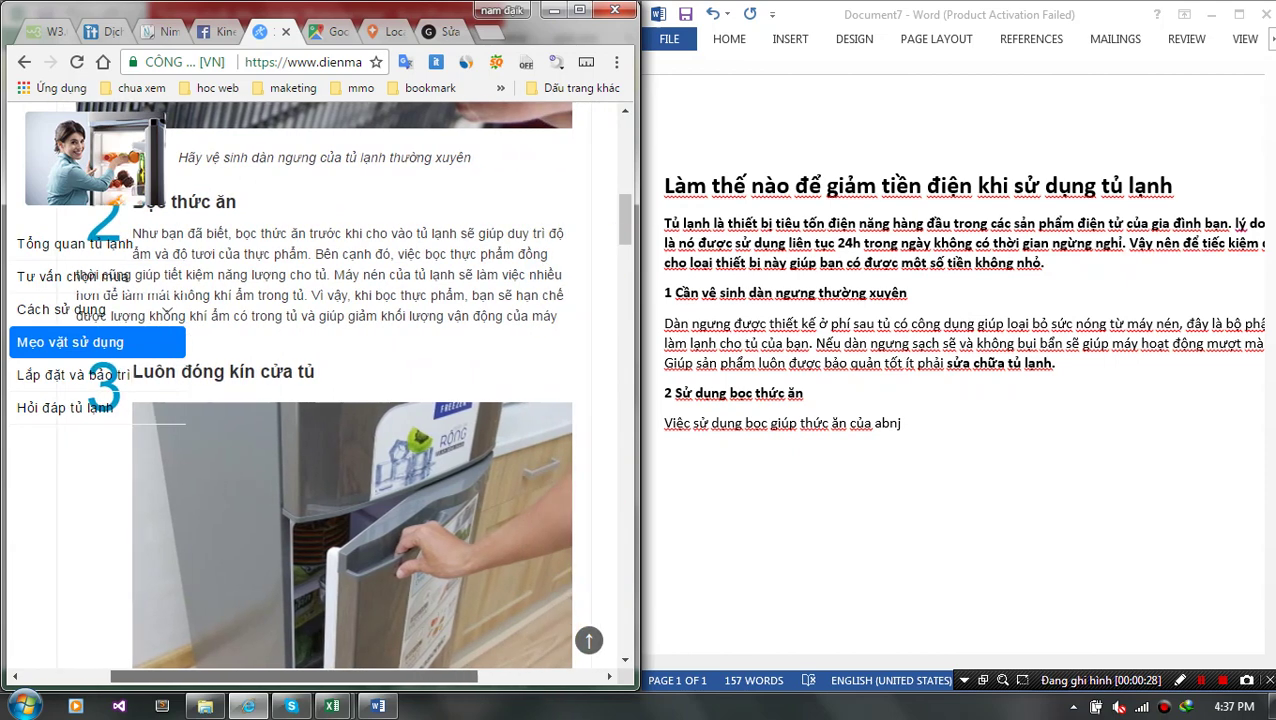
scroll(150, 290, "left", 2)
scroll(140, 280, "right", 1)
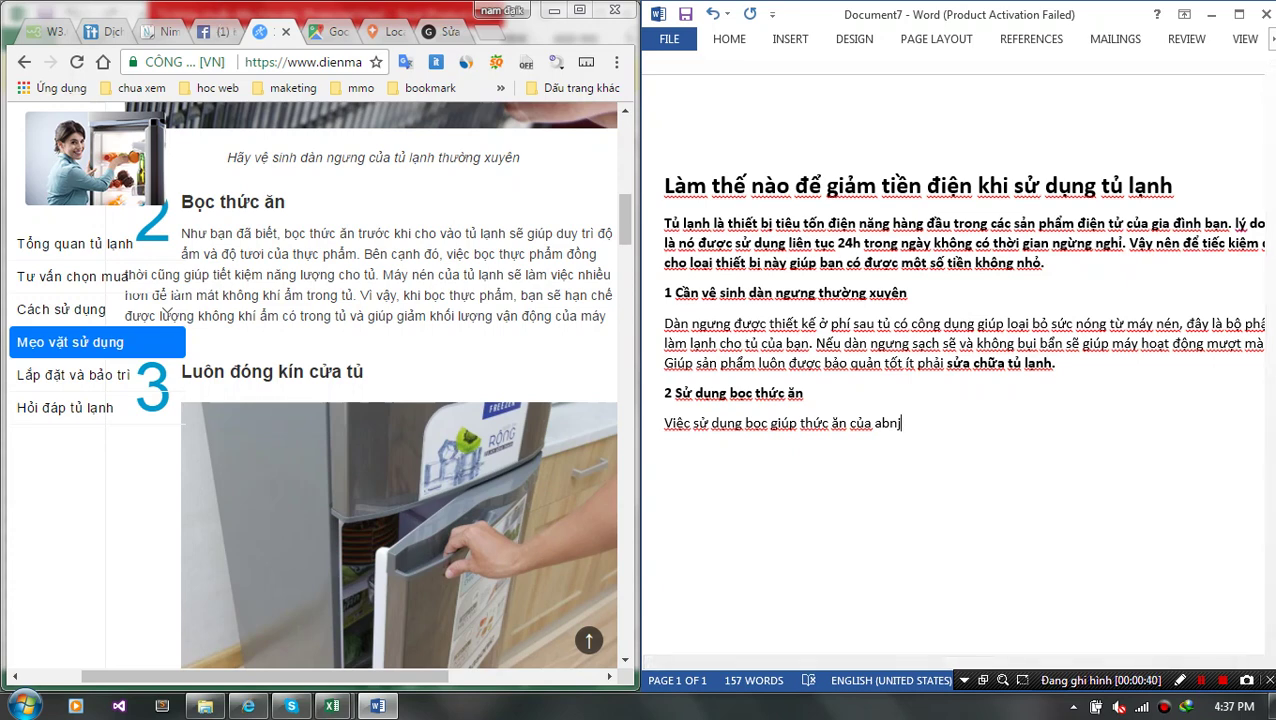
Replace the stray 'abnj' with 'bạn luôn được tươi và ẩm' to finish the clause
key("BackSpace")
key("BackSpace")
key("BackSpace")
key("BackSpace")
type("bạn ")
type("luô")
type("n được ")
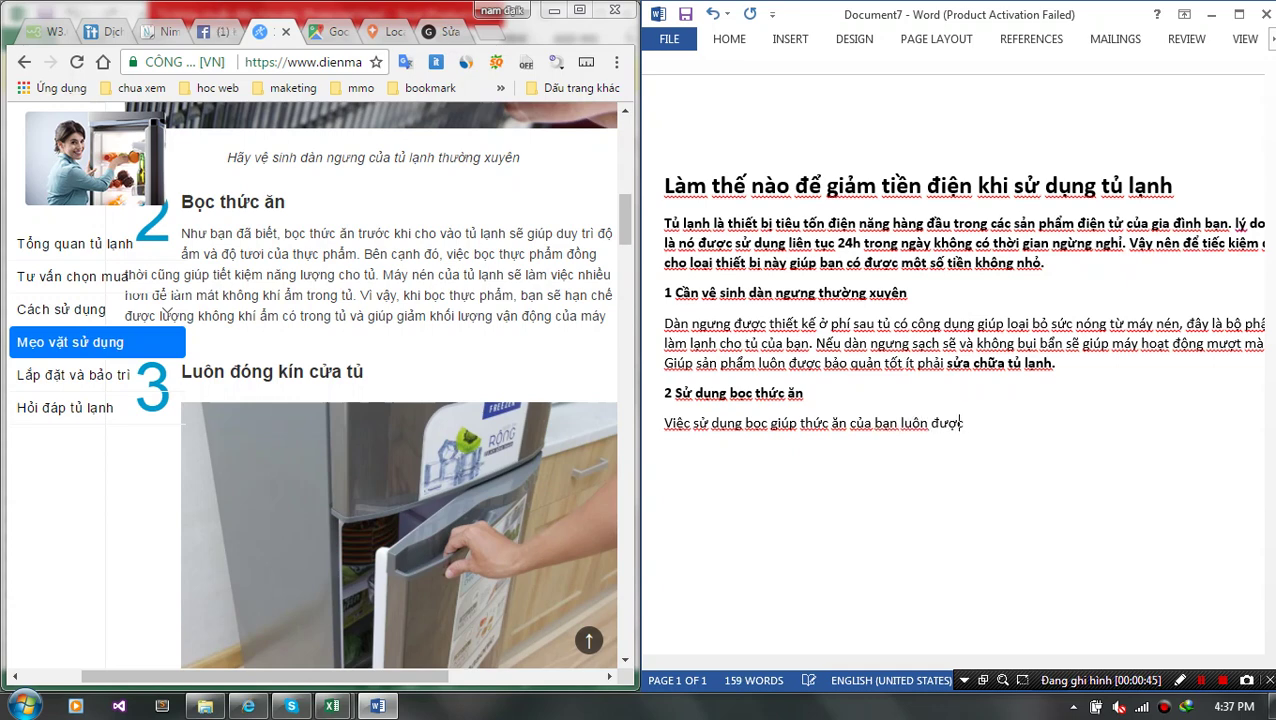
type("tươi v")
type("à ẩm")
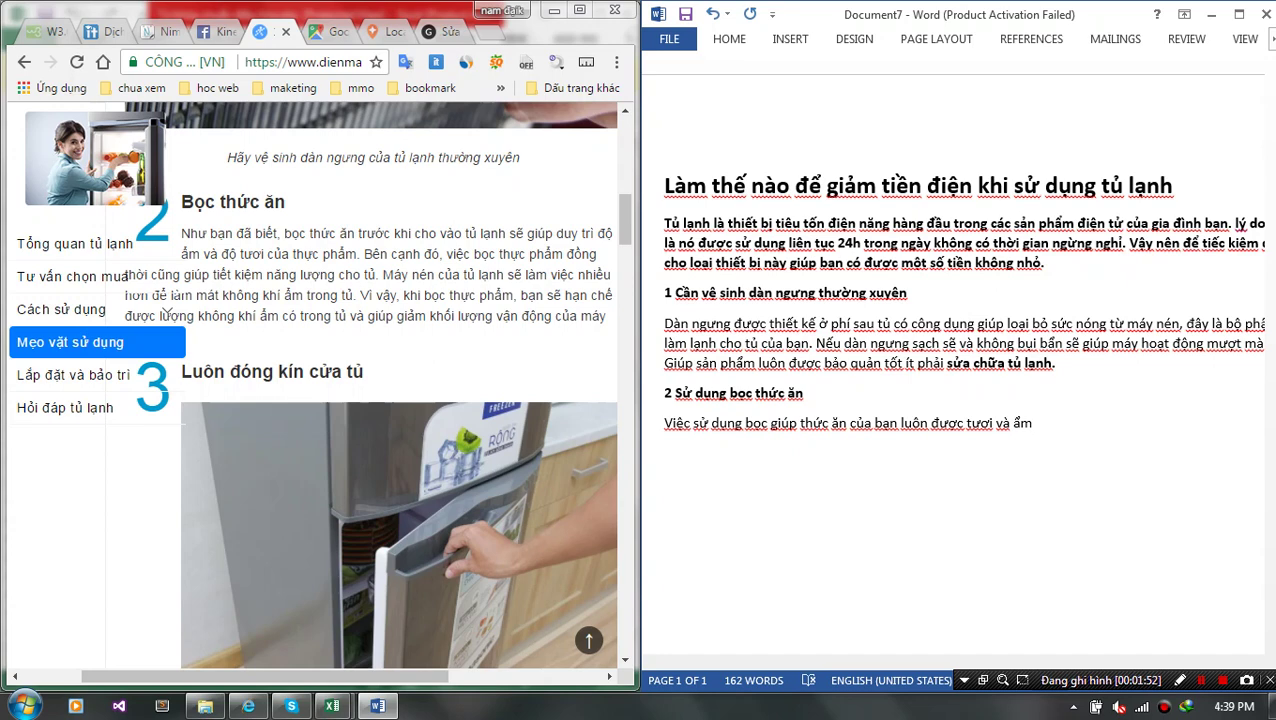
Append 'đồng thời việc này cũng giúp cho tủ có thể tiết kiệm năng lượng hơn', correcting typos
type(" đ")
type("o")
type("ồng tjo")
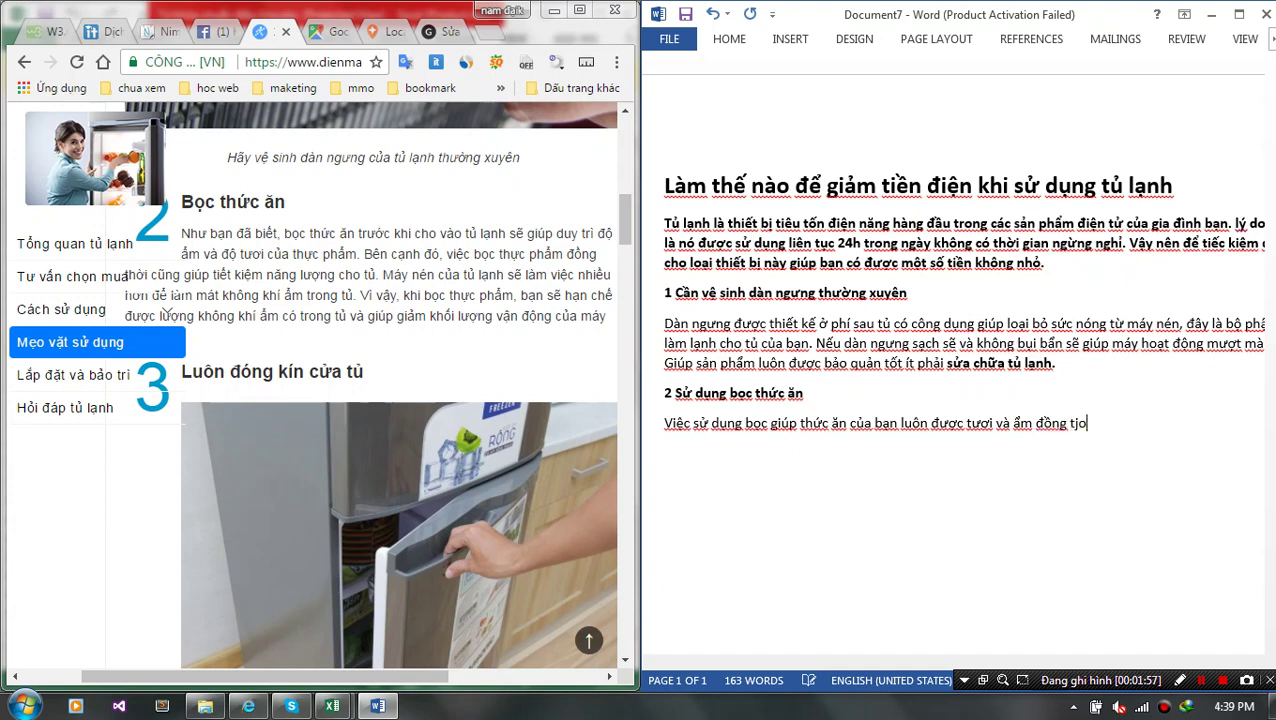
key("BackSpace")
key("BackSpace")
type("h")
type("ơ")
type("ời c")
type("ug")
key("BackSpace")
key("BackSpace")
key("BackSpace")
type("v")
type("iệc")
type(" n")
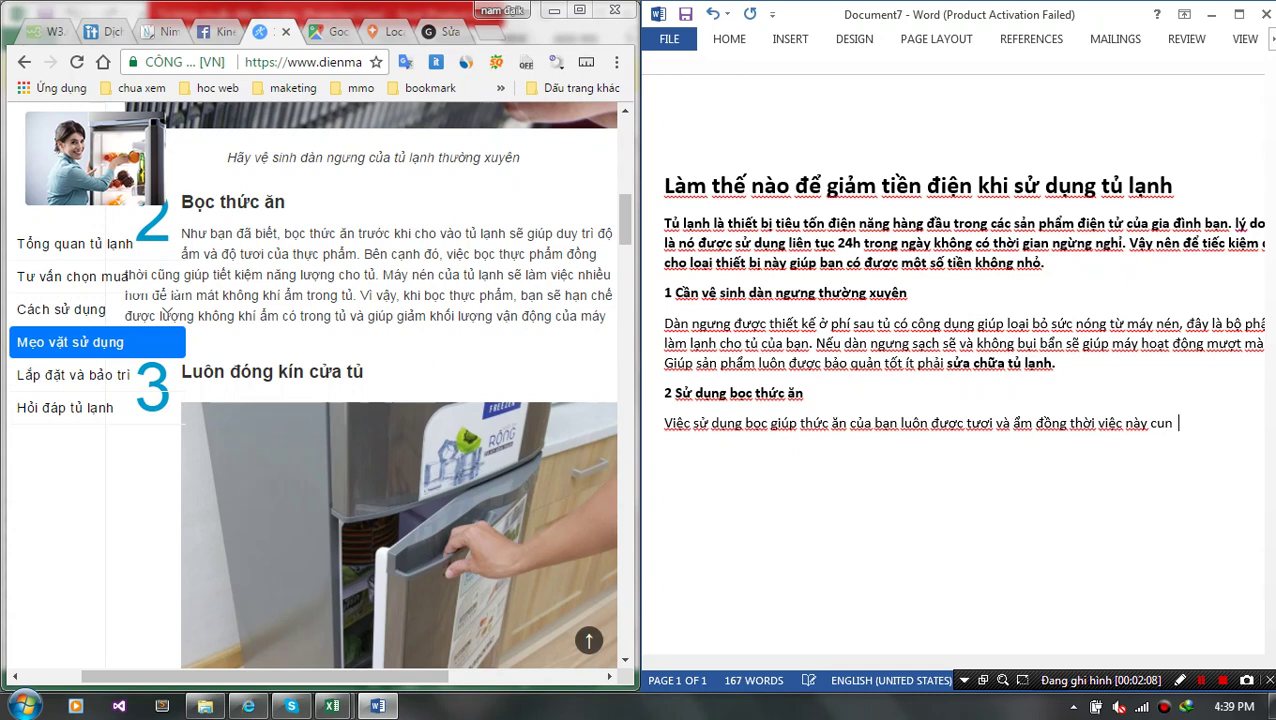
type("ày cũng giups")
type(" cho ")
type("tủ")
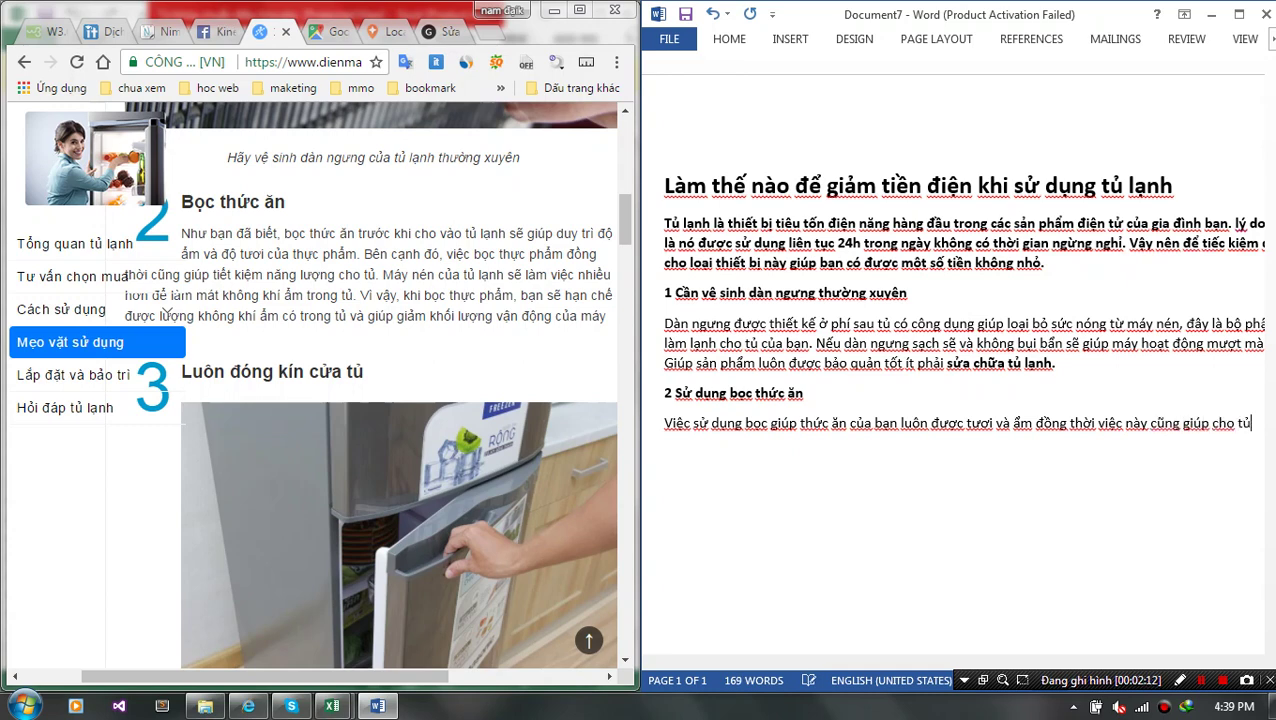
type(" tie")
key("BackSpace")
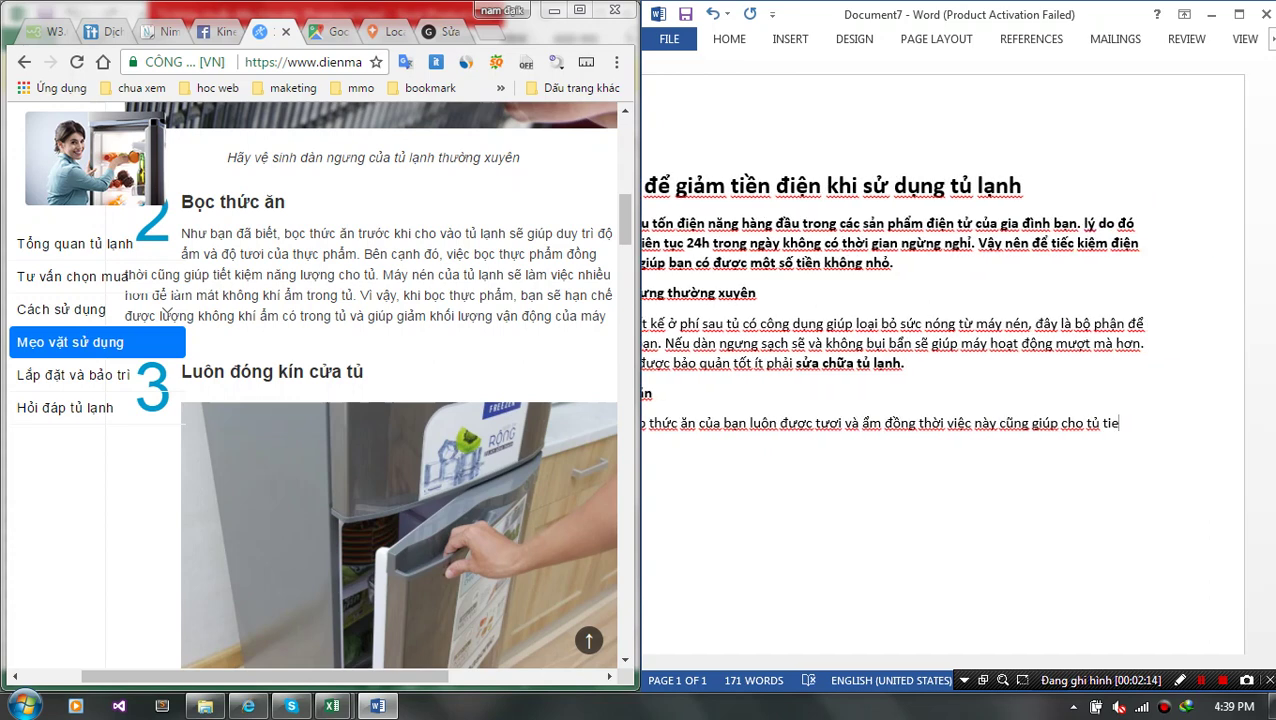
key("BackSpace")
key("BackSpace")
type("có ")
type("khar n")
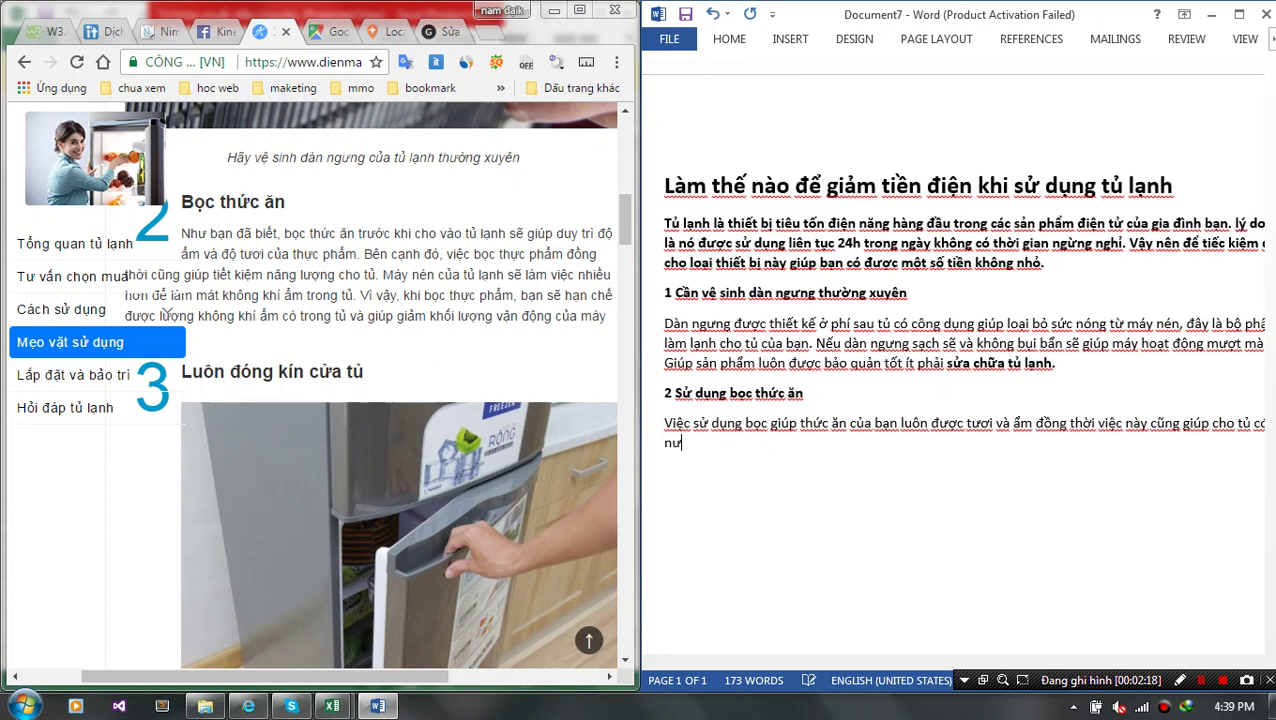
type("a")
type("ăng")
key("BackSpace")
key("BackSpace")
key("BackSpace")
key("BackSpace")
key("BackSpace")
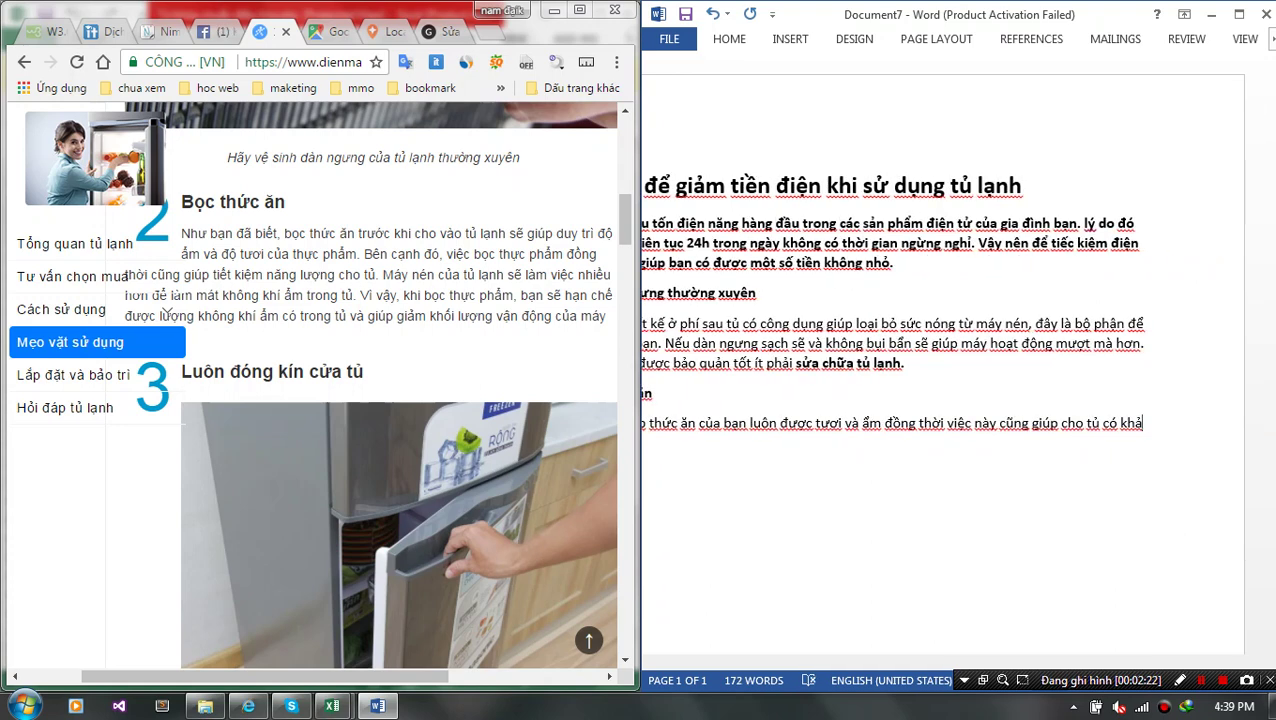
key("BackSpace")
key("BackSpace")
key("BackSpace")
key("BackSpace")
key("BackSpace")
key("BackSpace")
type("có thể ")
type("tiết k")
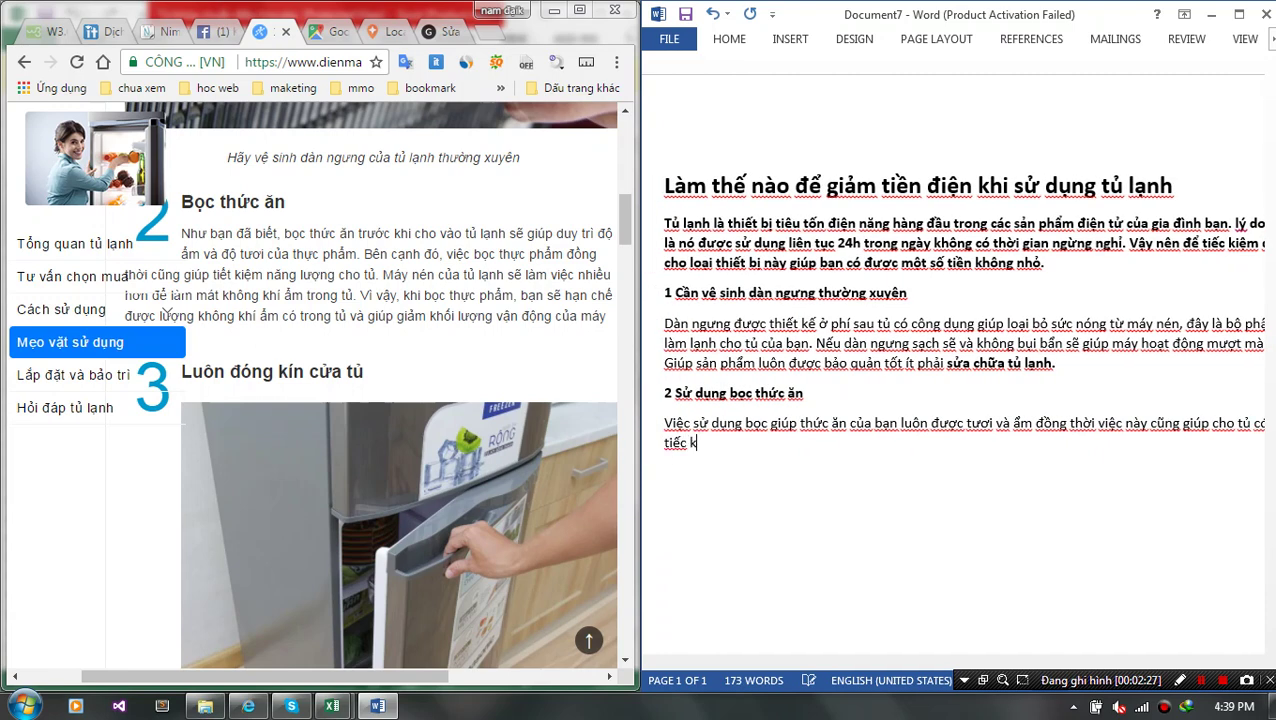
type("iệm")
type(" năn")
type(" lượn h ")
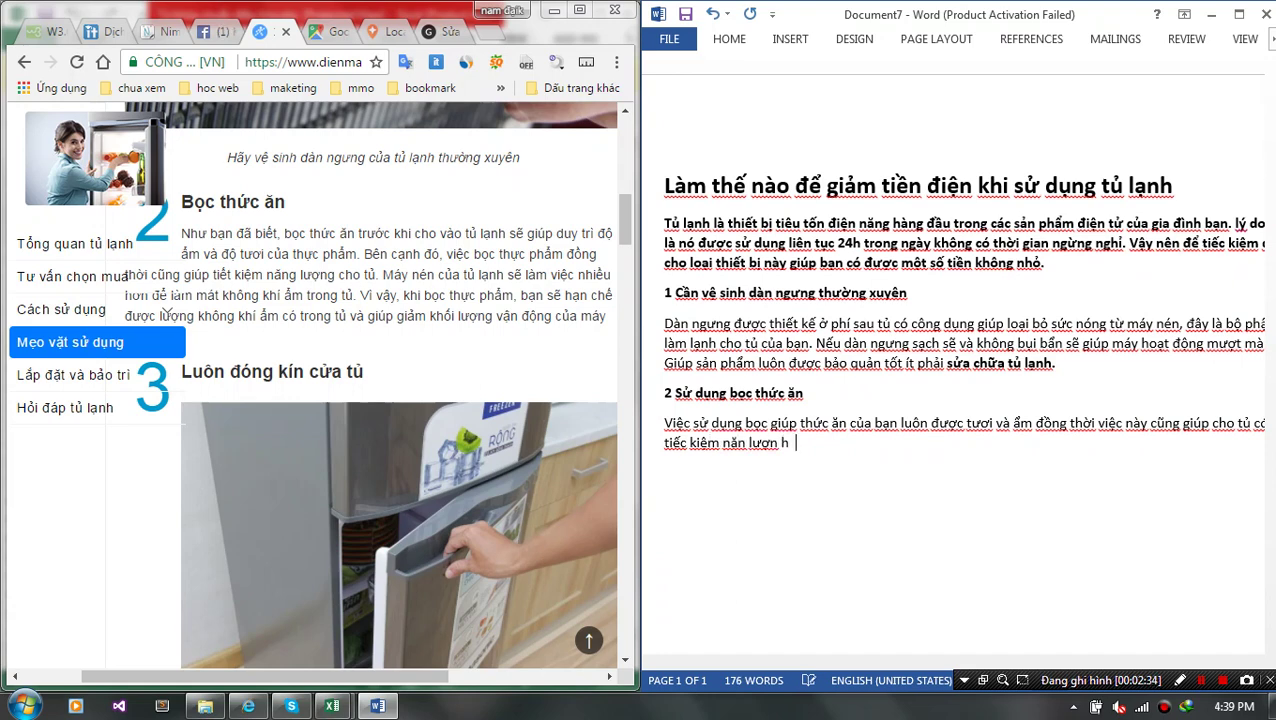
type("ơn")
Add the sentence 'Máy nén của tủ có tác dụng làm mát không khí ẩm có trong tủ.'
type(". M")
type("áy h")
key("BackSpace")
type("nă")
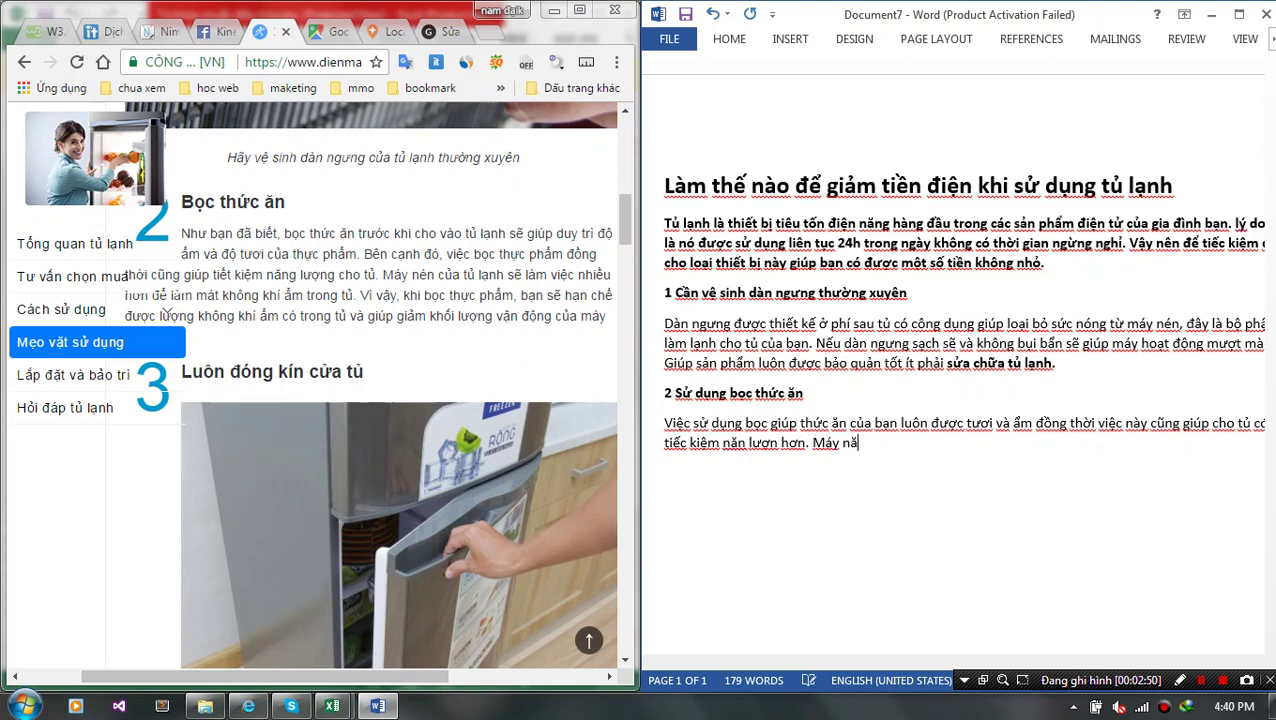
type("e")
key("BackSpace")
key("BackSpace")
type("nén cu")
type("ar")
type("tu")
type(" vpd")
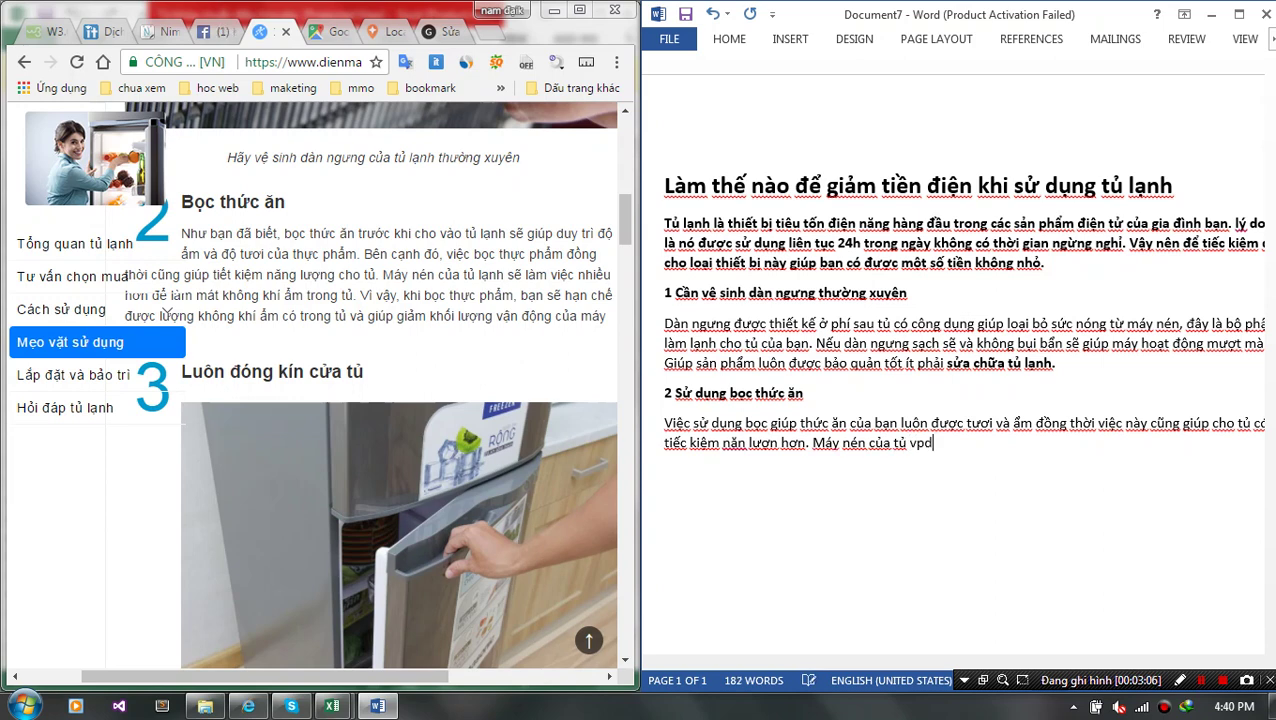
key("BackSpace")
key("BackSpace")
type("co")
type("s tác")
type(" dung")
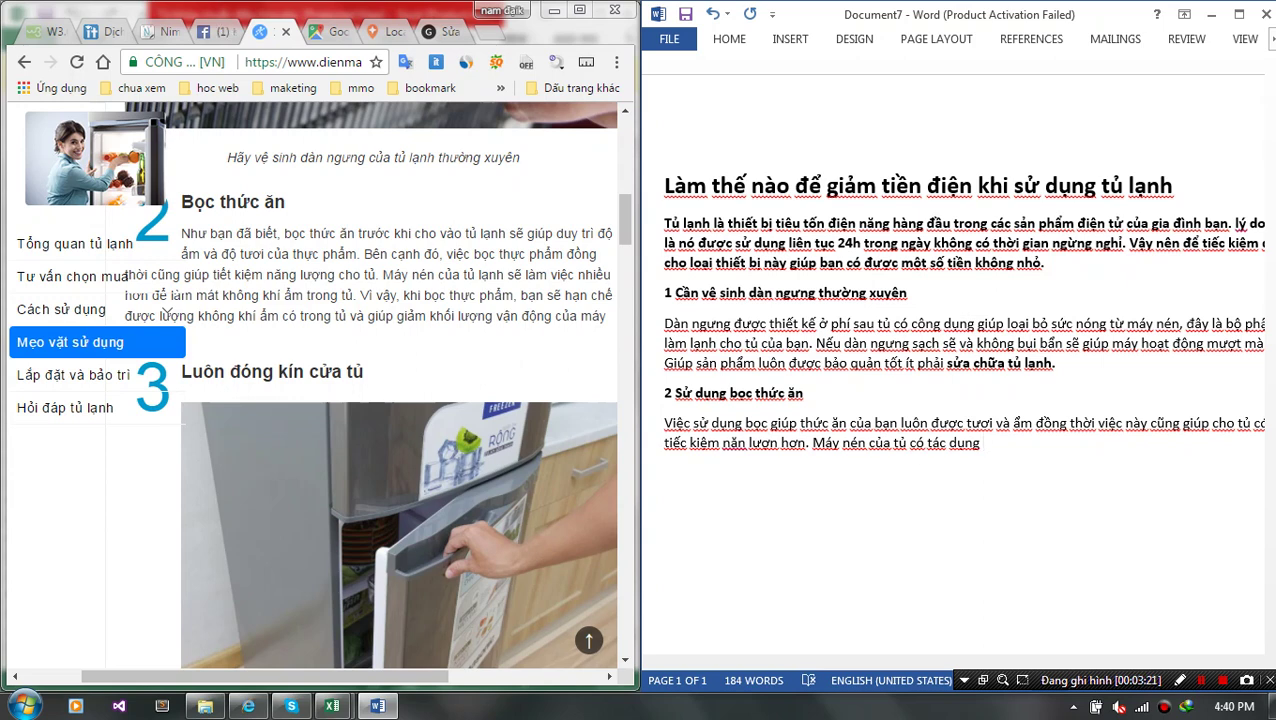
type("l")
type("àm mat ")
type("s kh ông")
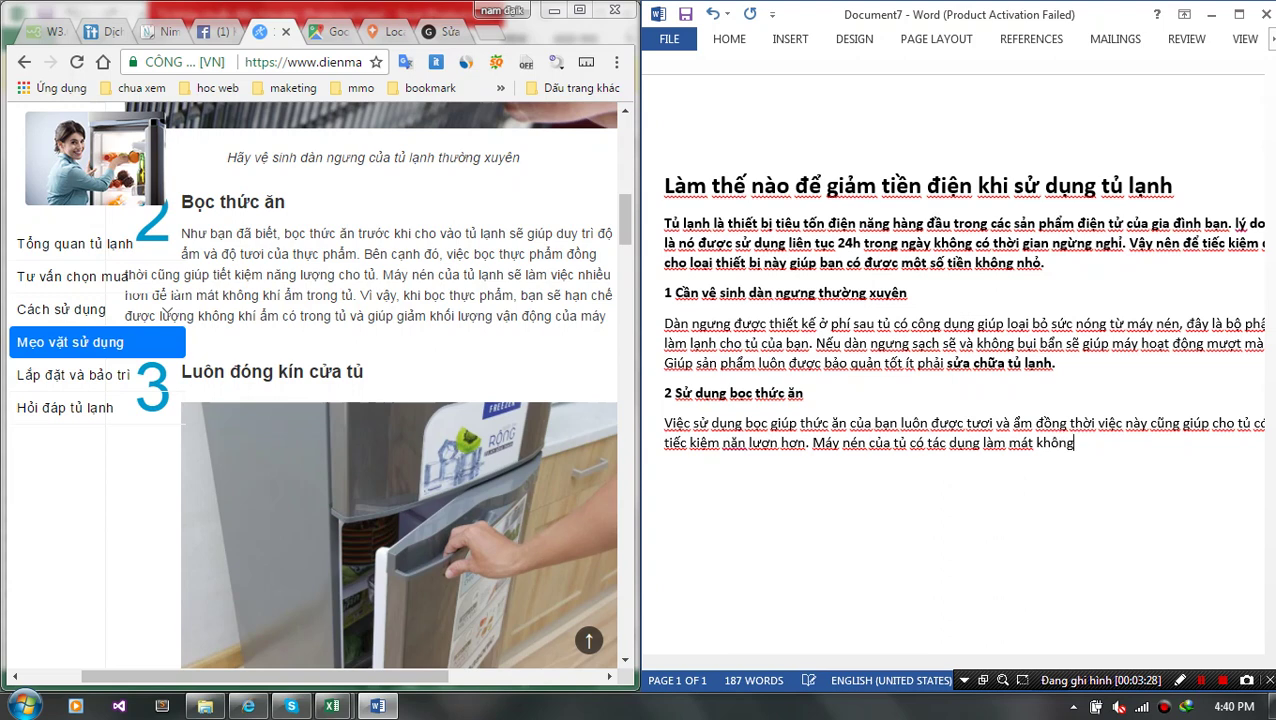
type(" khí ẩm c")
type("ó trong")
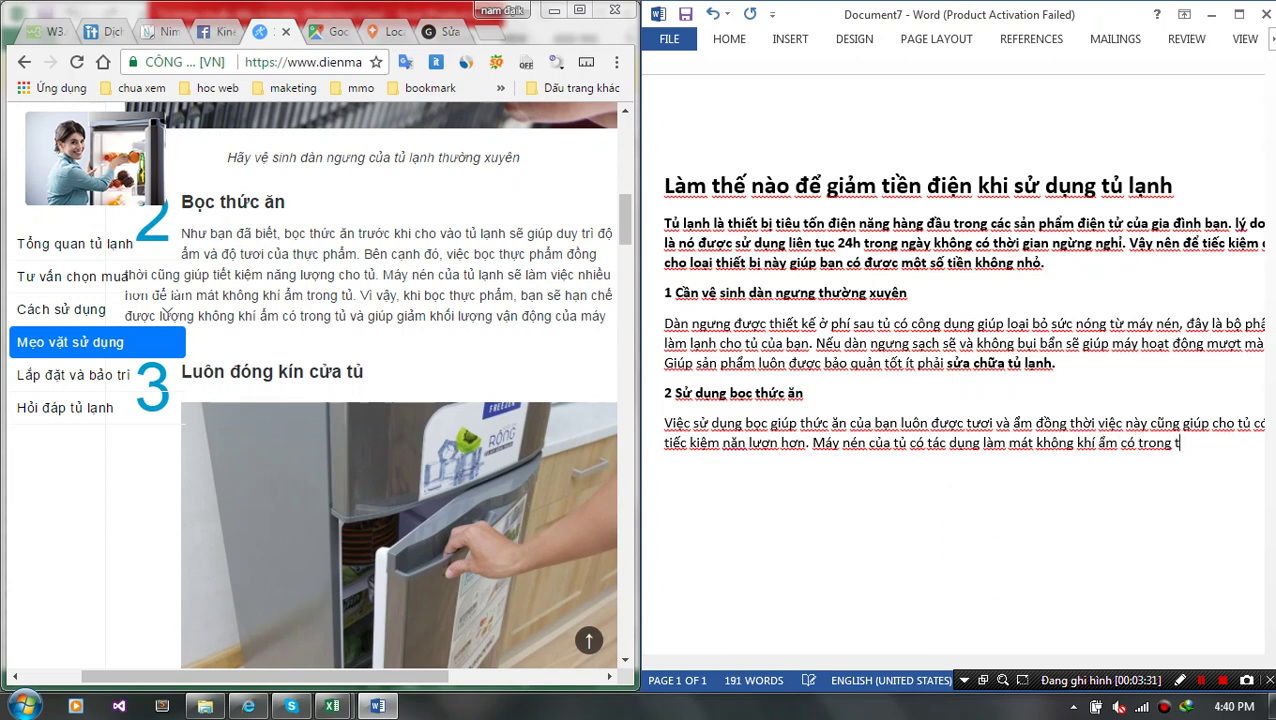
type(" t")
type("ủ")
type(". ")
type("K")
type("hí m")
type("ays")
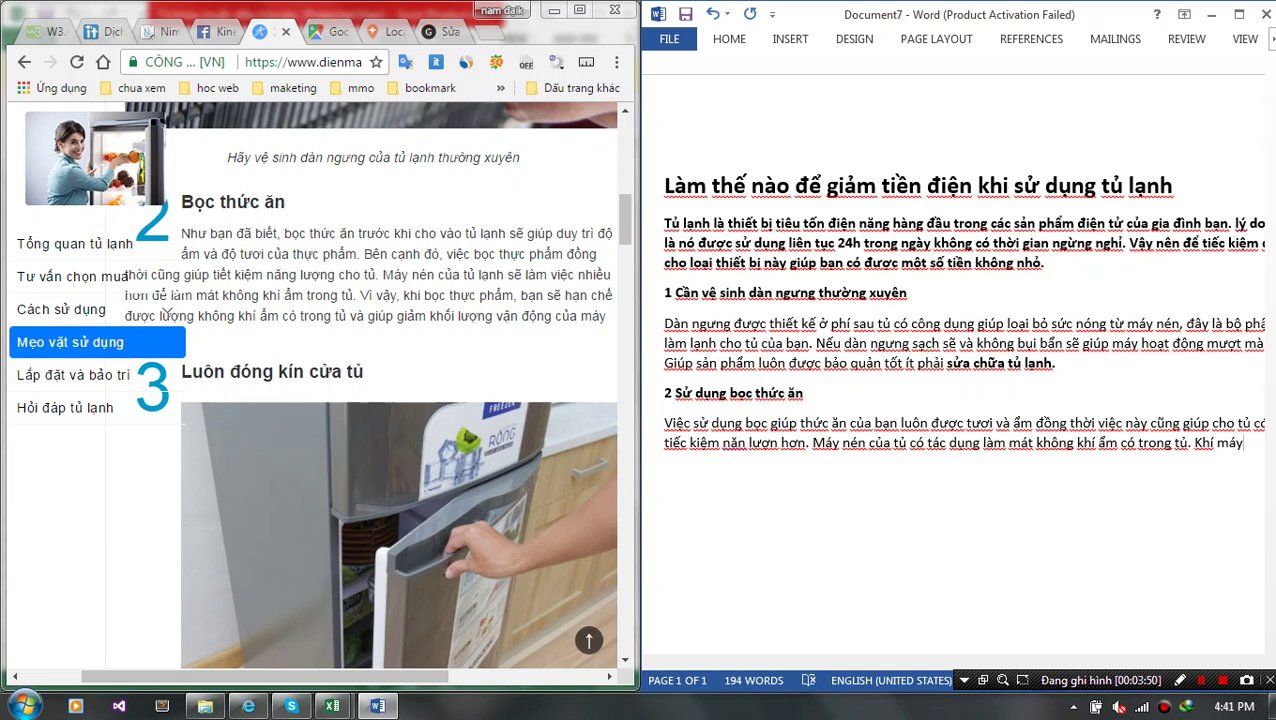
Delete the stray 'máy' and type 'Khi thực phẩm được bọc sẽ hạn chế được không khí trong tủ làm giảm khối'
key("BackSpace")
key("BackSpace")
key("BackSpace")
key("BackSpace")
key("BackSpace")
key("BackSpace")
key("BackSpace")
type("Kh")
type("i ")
type("thực pha")
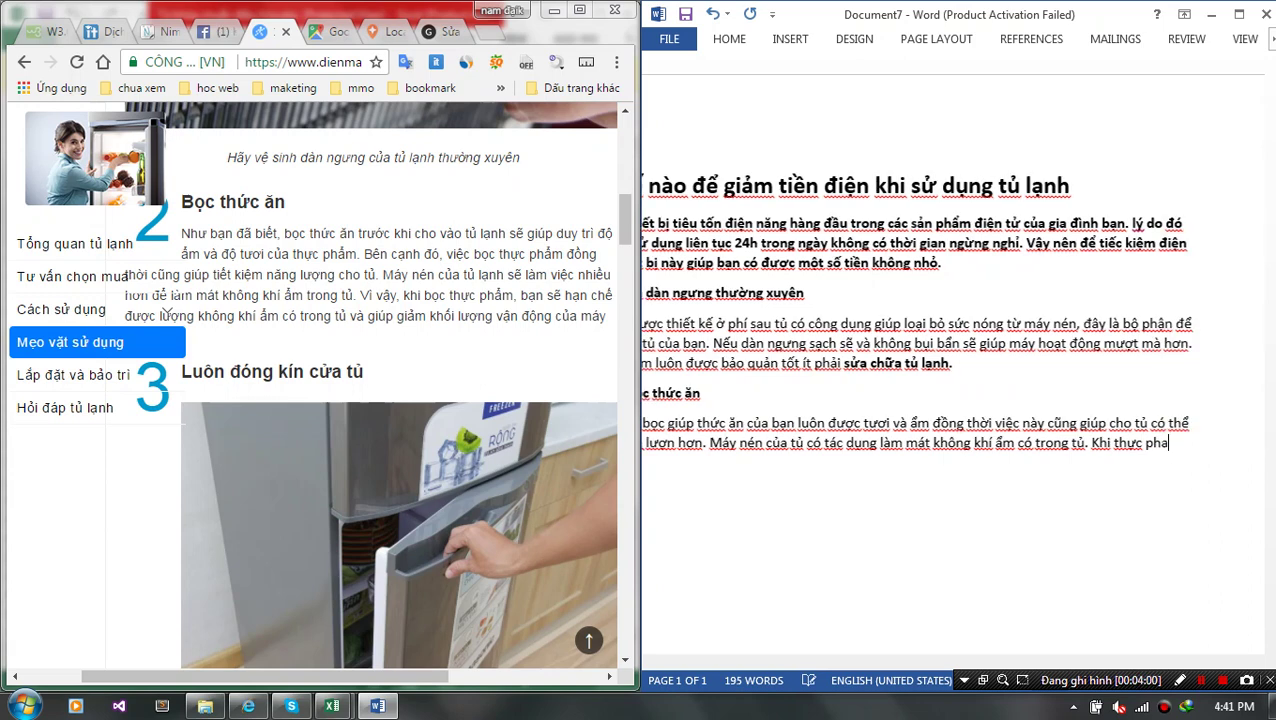
type("ẩm đu")
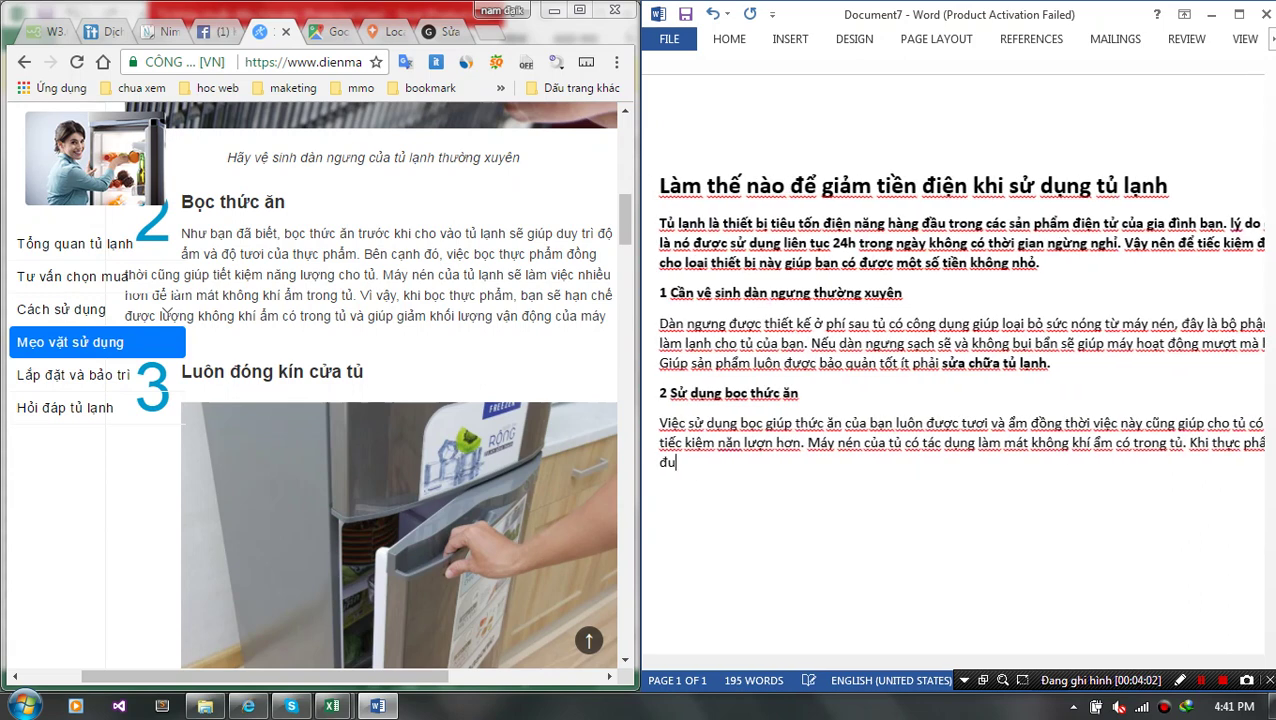
type("ợc bọc")
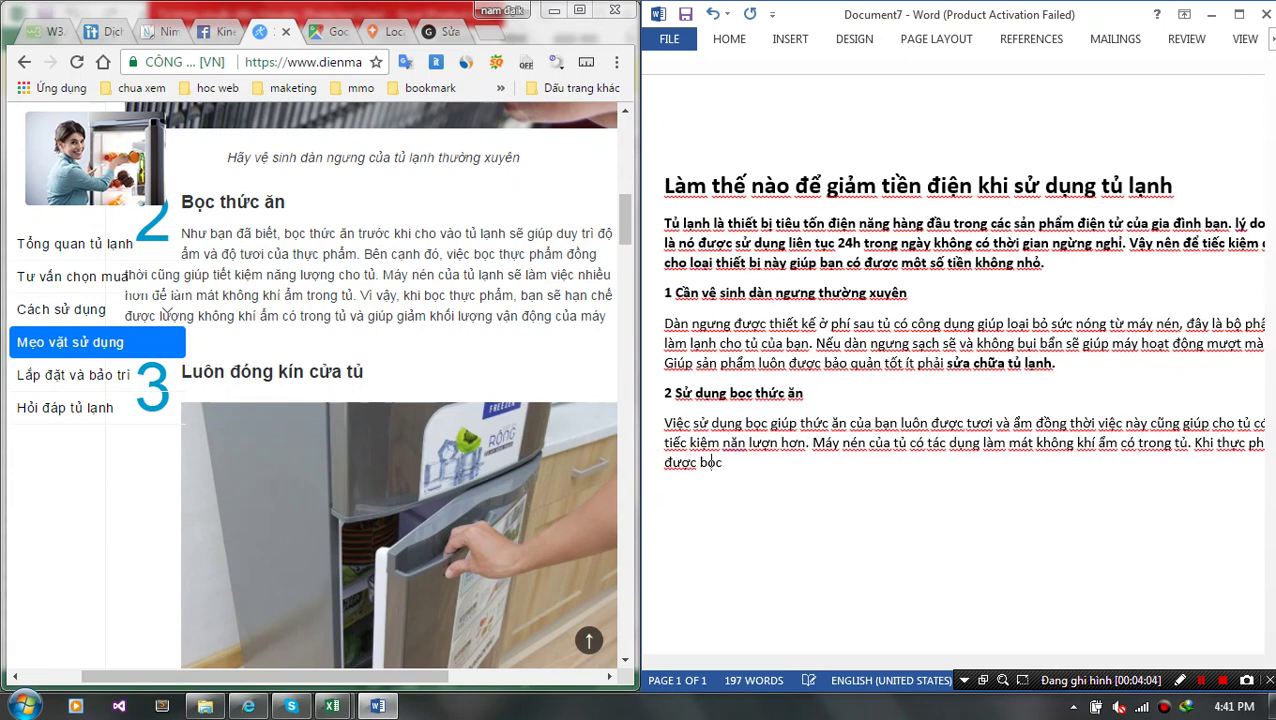
type(" s")
type("ẽ hạn")
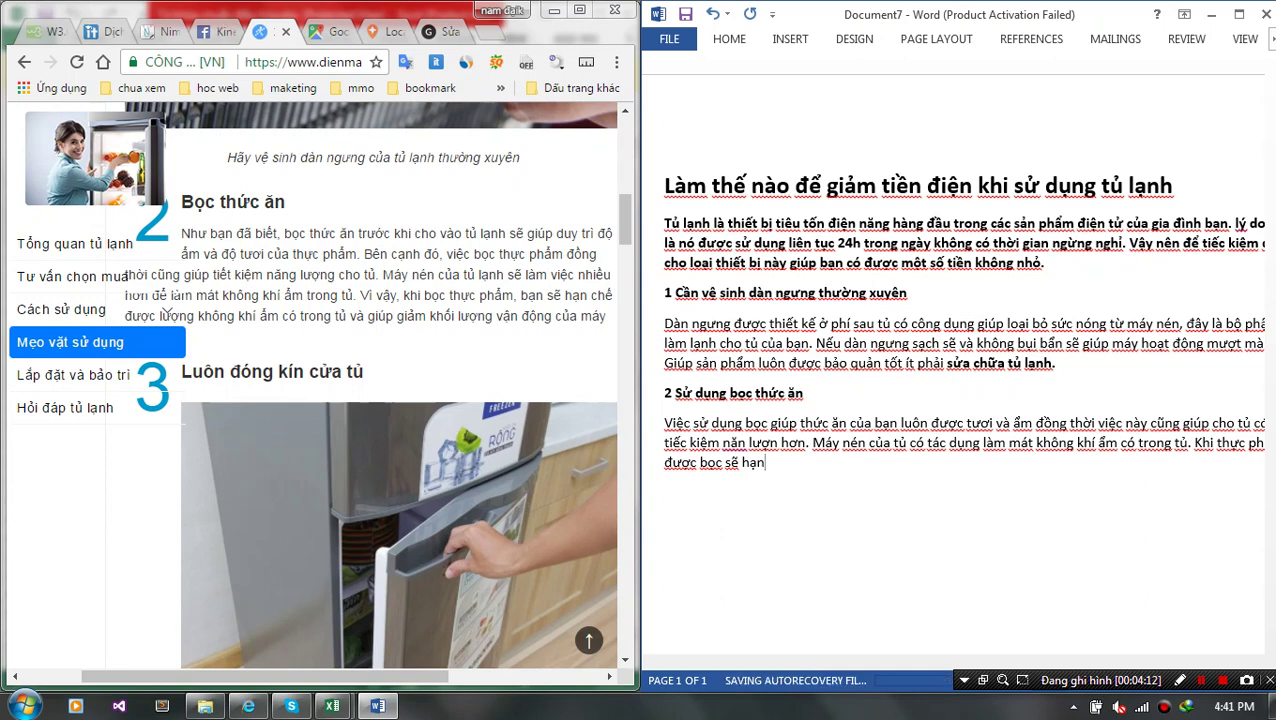
type("c")
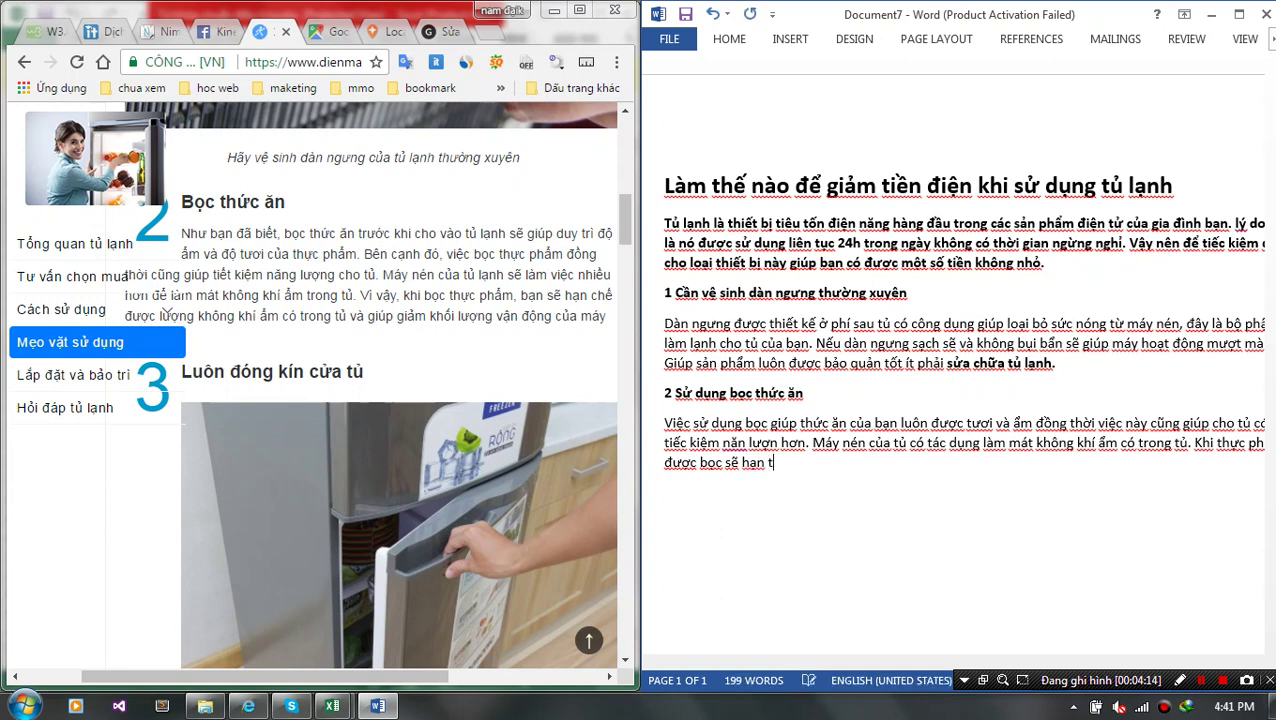
type("hế")
type(" d")
type("ud")
key("BackSpace")
key("BackSpace")
type("d")
type("d")
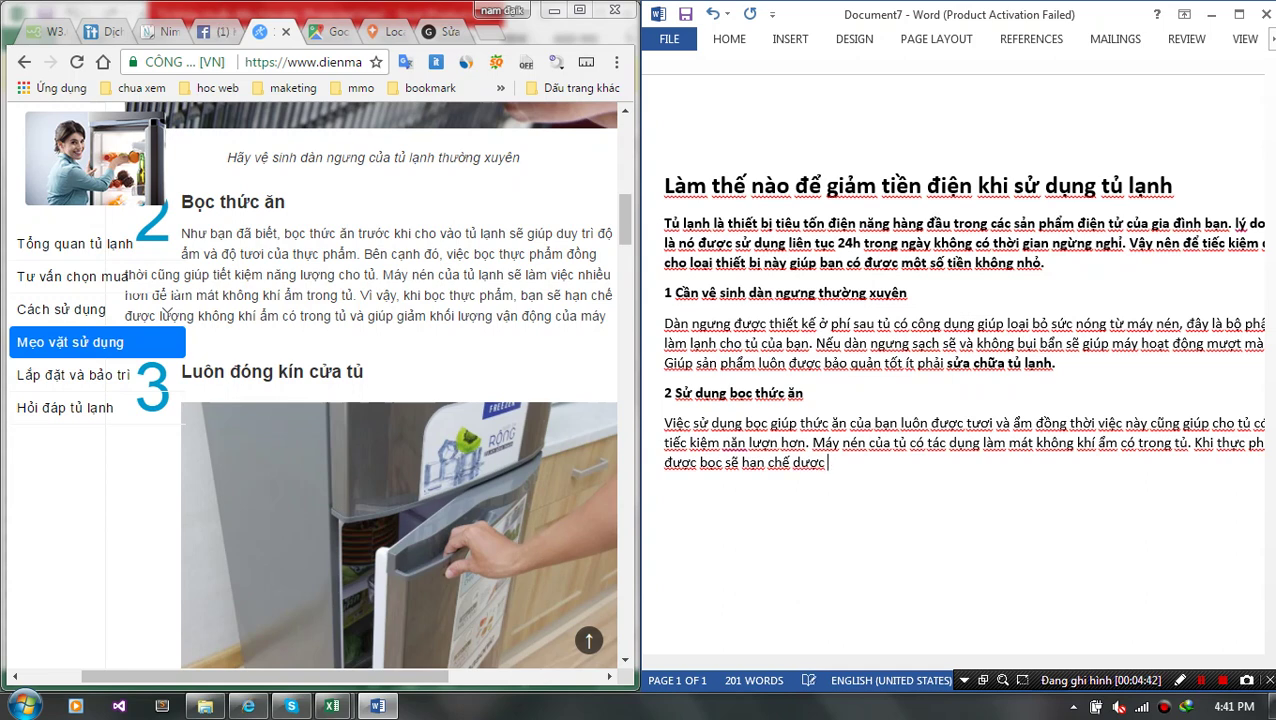
type("không khí")
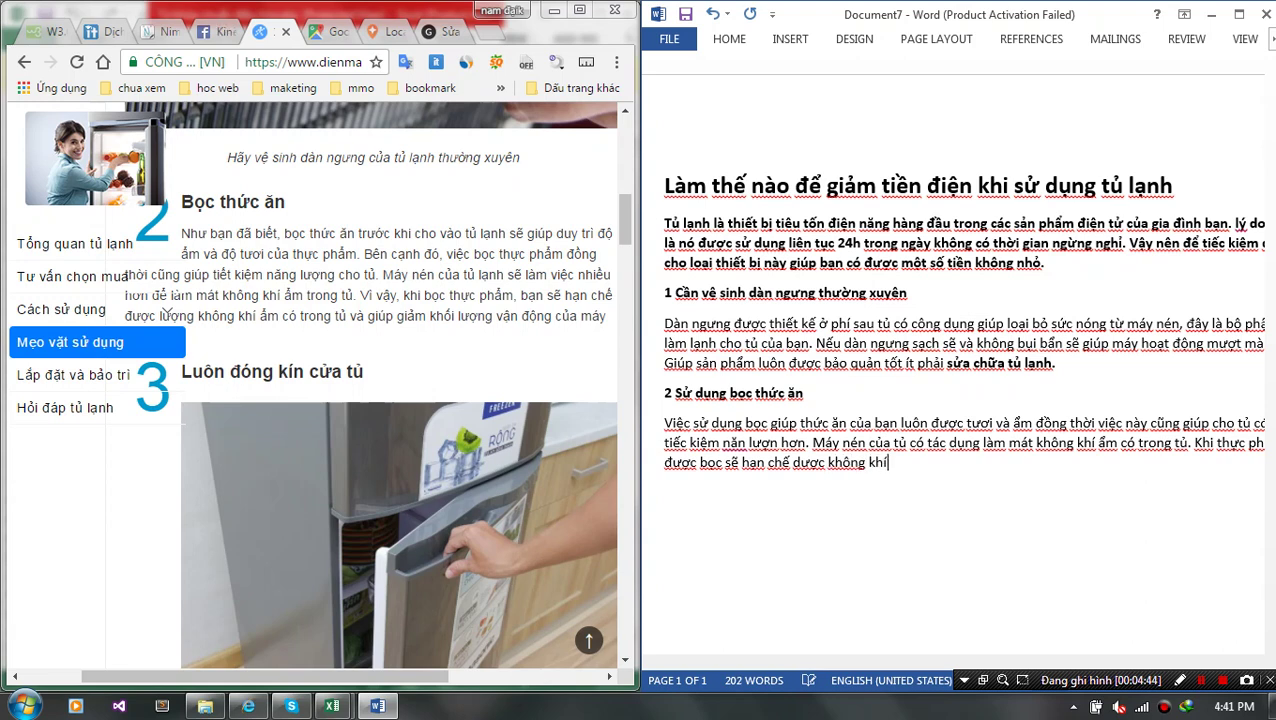
type(" terọn")
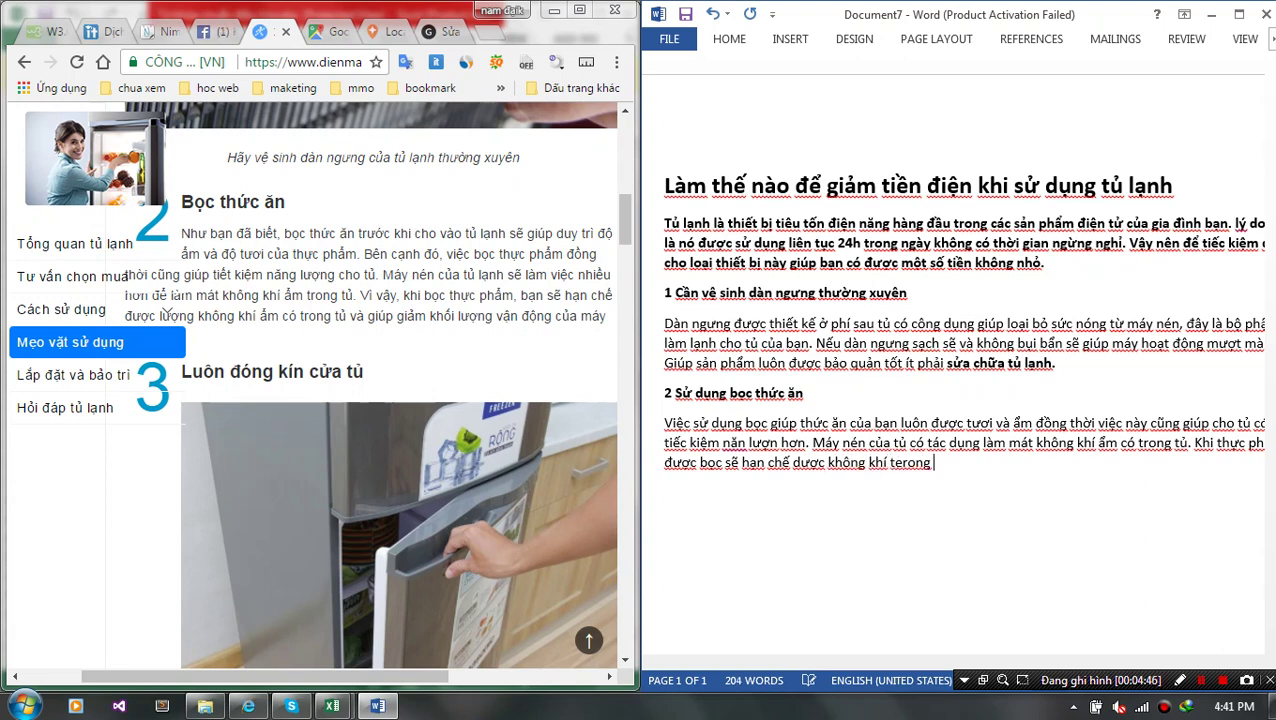
key("BackSpace")
key("BackSpace")
key("BackSpace")
type("trơng")
type(" tủ ")
type("lamag lasmr")
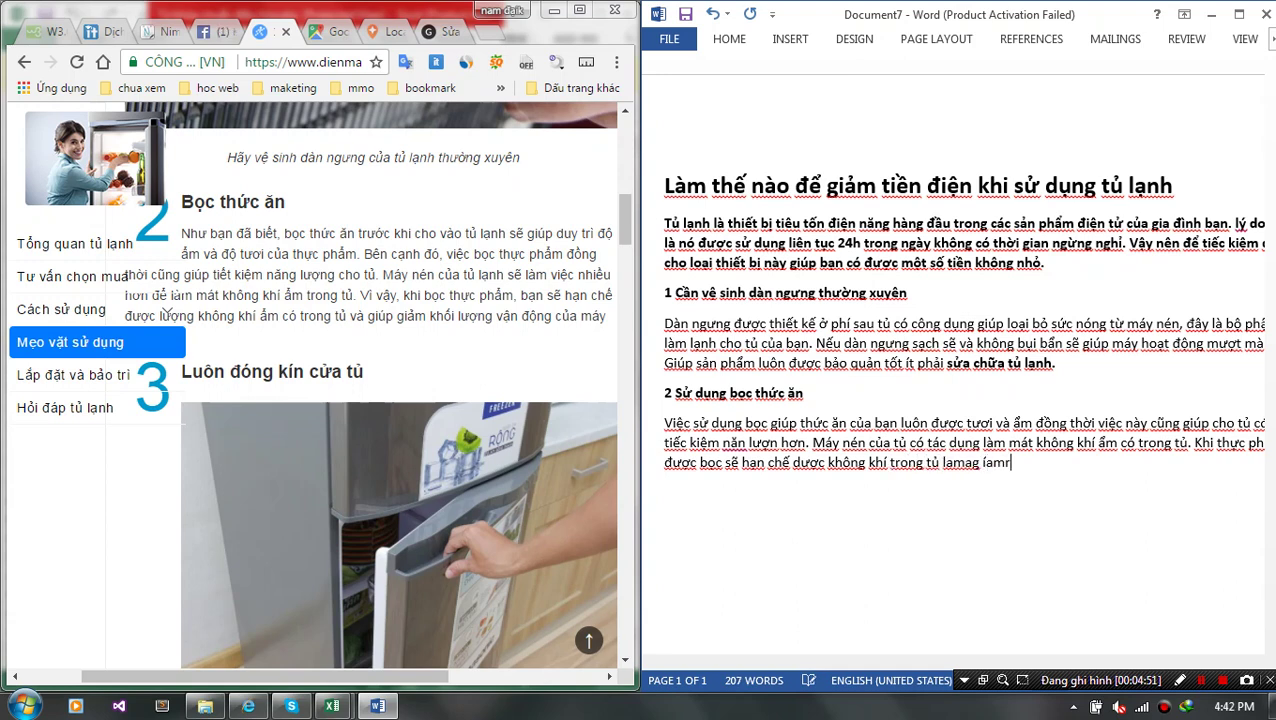
key("BackSpace")
key("BackSpace")
key("BackSpace")
key("BackSpace")
key("BackSpace")
key("BackSpace")
key("BackSpace")
type("f g")
type("iamr khoo")
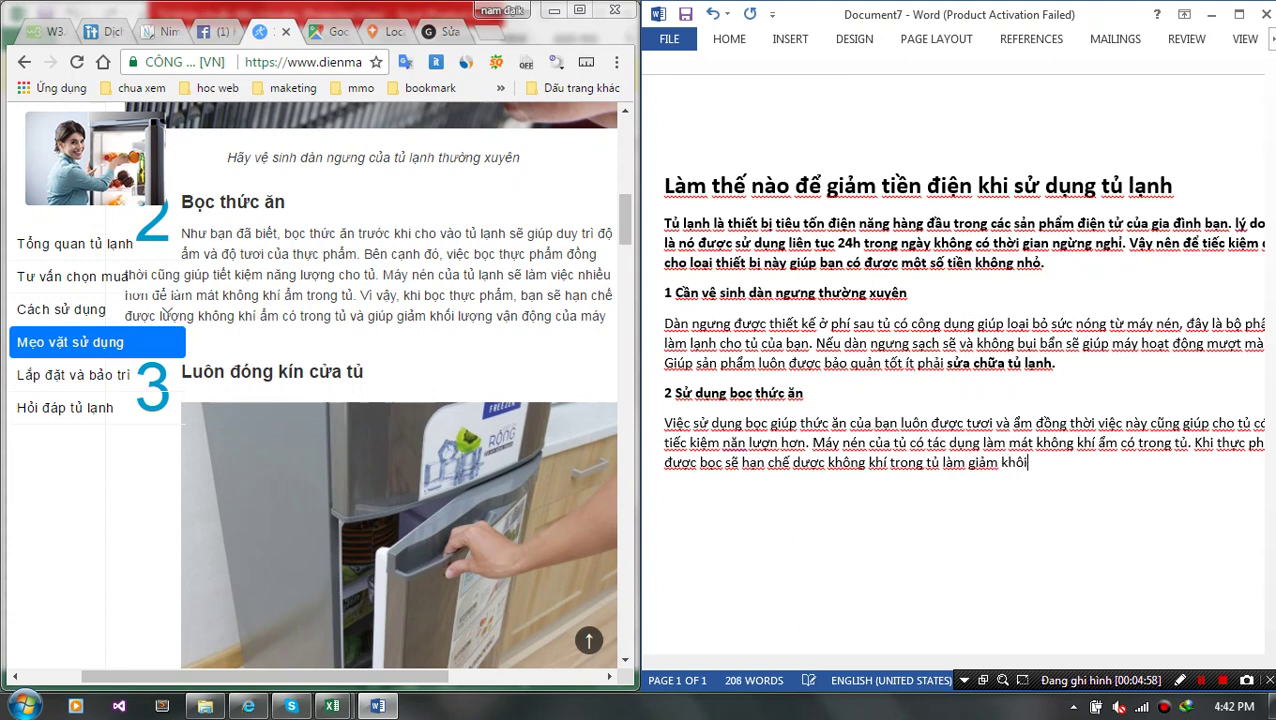